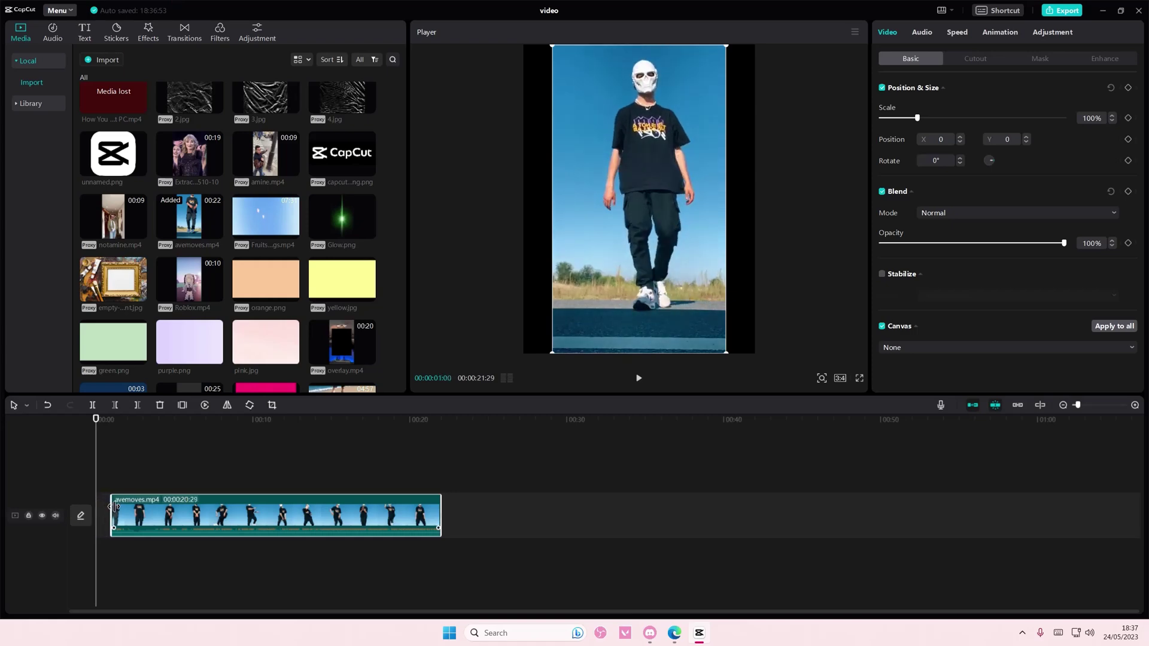
Step: Set the canvas to Original ratio, trim the dancer clip's start at 00:02:23, and mute its track
left_click(842, 381)
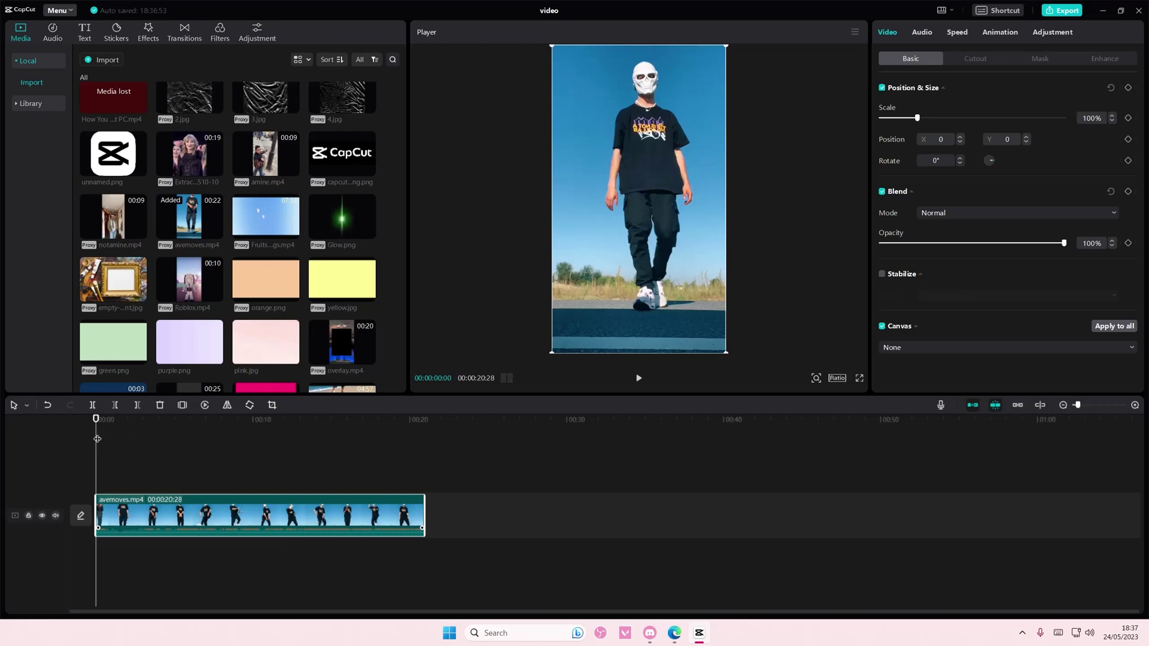
left_click_drag(97, 439, 140, 447)
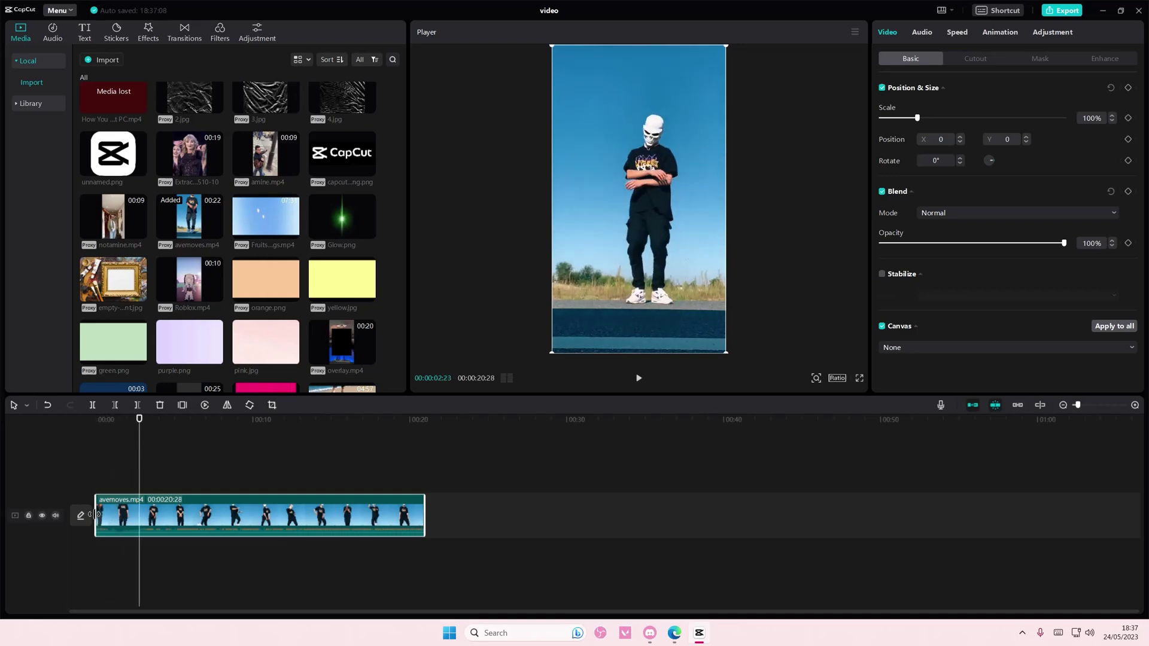
left_click_drag(97, 515, 140, 514)
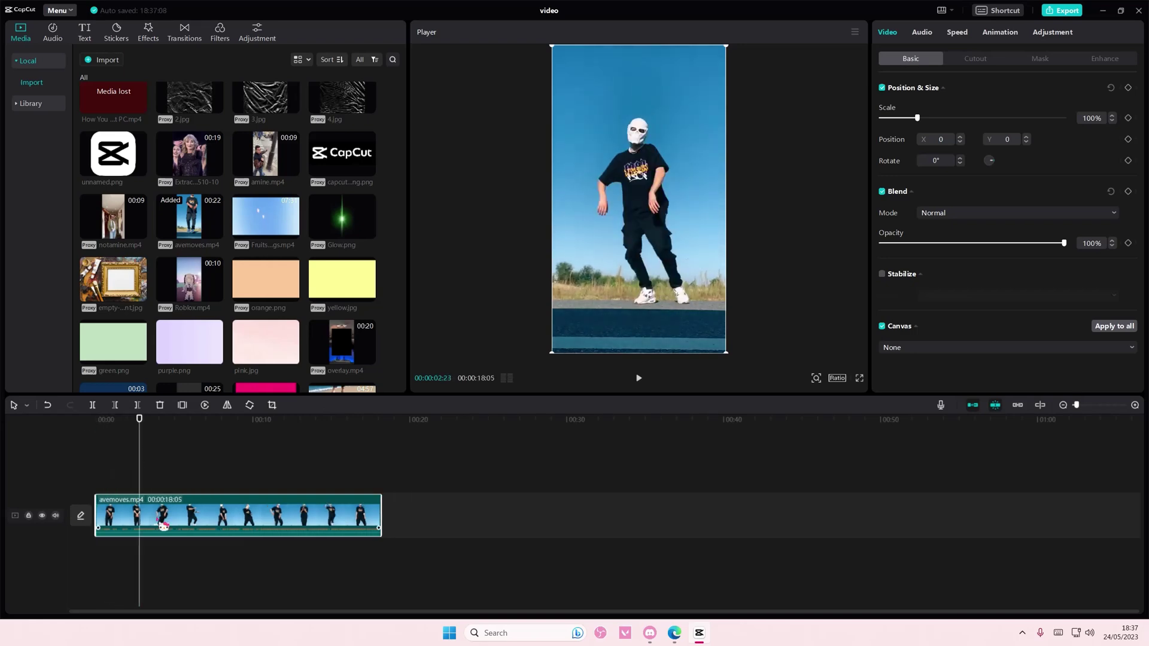
left_click(56, 517)
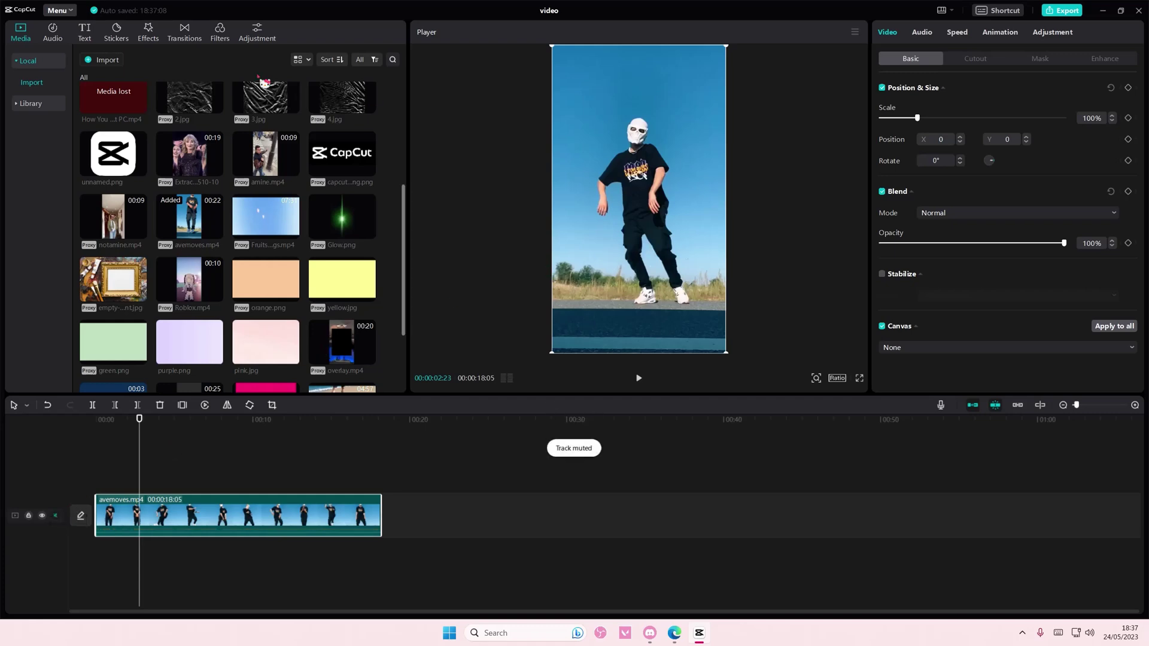
Step: Add a default text clip spanning the full video and replace its placeholder wording with 'avemoves'
left_click(85, 32)
left_click(120, 104)
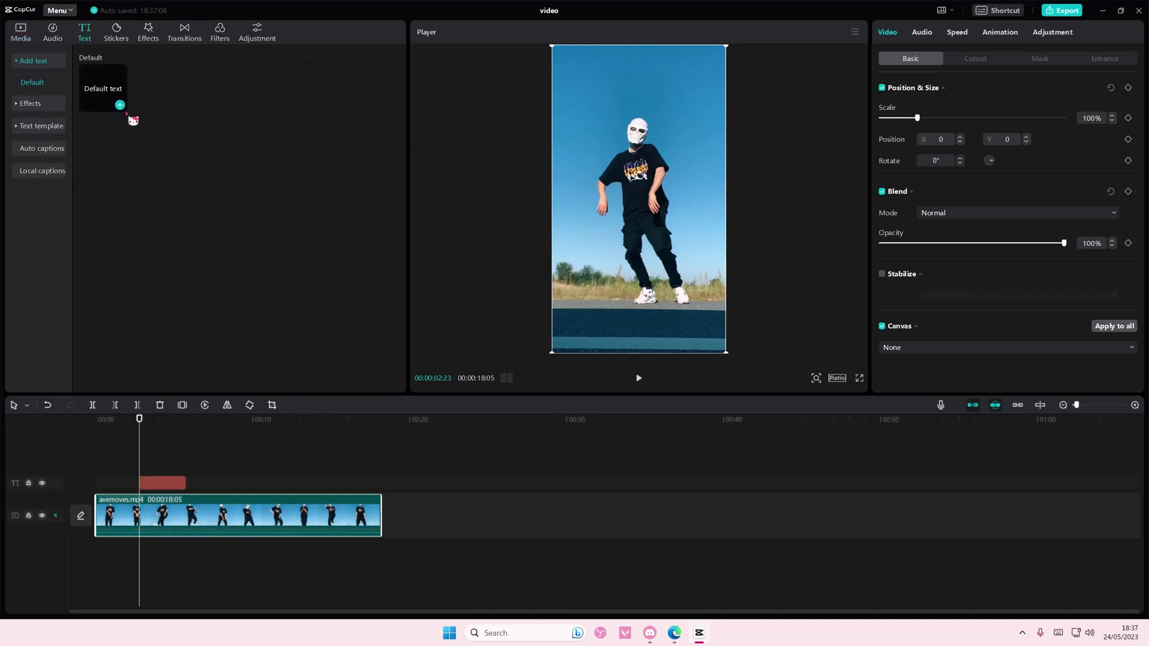
left_click_drag(137, 482, 95, 483)
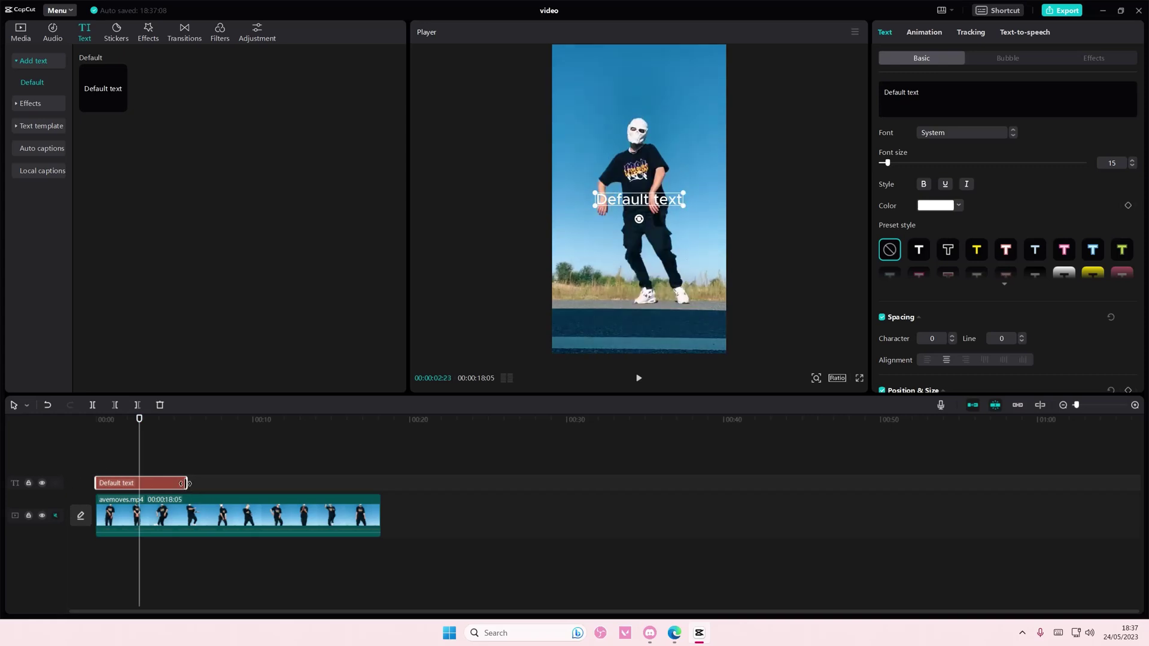
left_click_drag(186, 484, 381, 483)
left_click(929, 101)
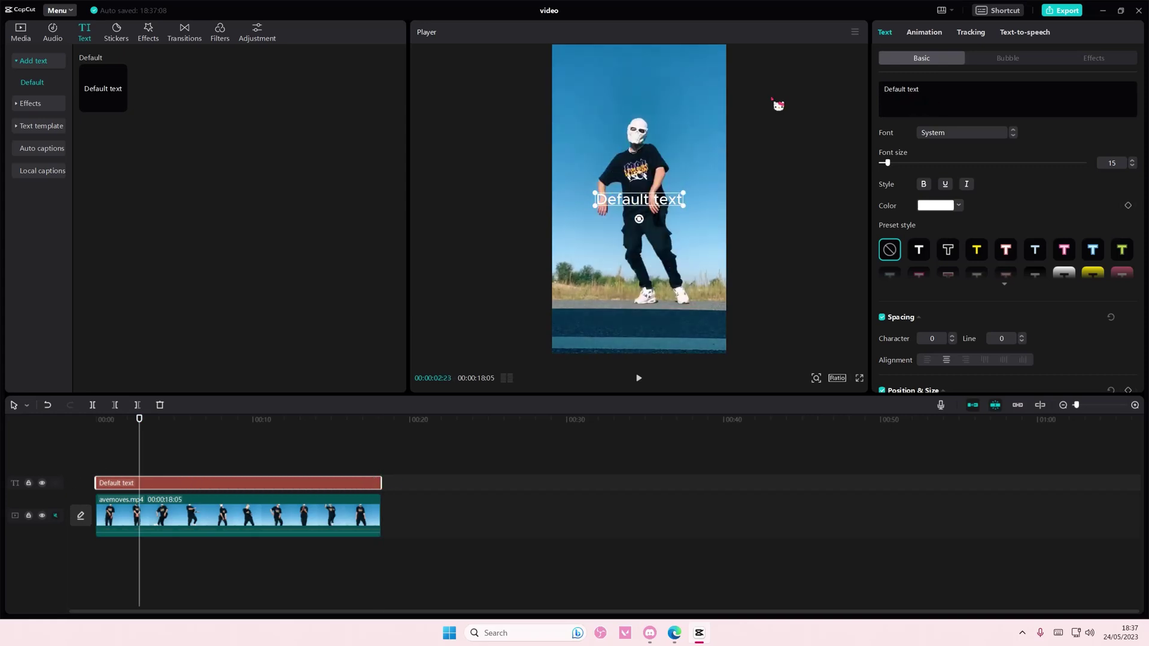
key("BackSpace")
key("BackSpace")
key("BackSpace")
key("BackSpace")
key("BackSpace")
key("BackSpace")
type("avemov")
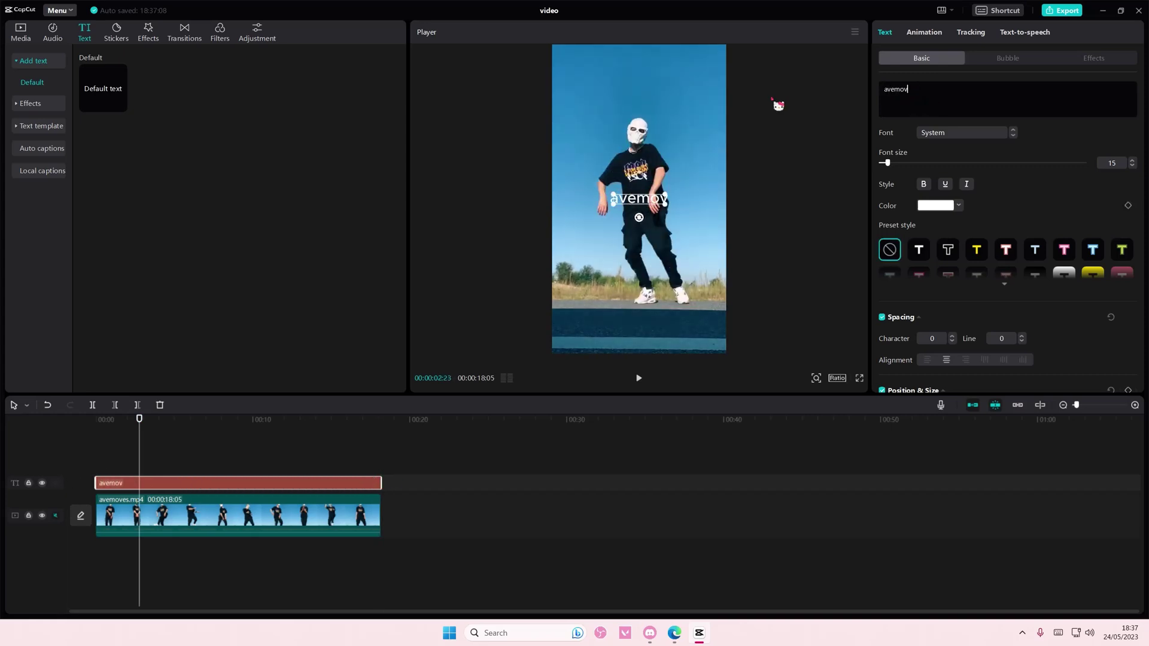
type("es")
Step: Apply the Jumper font to the avemoves text and undo the accidental video move
left_click(956, 136)
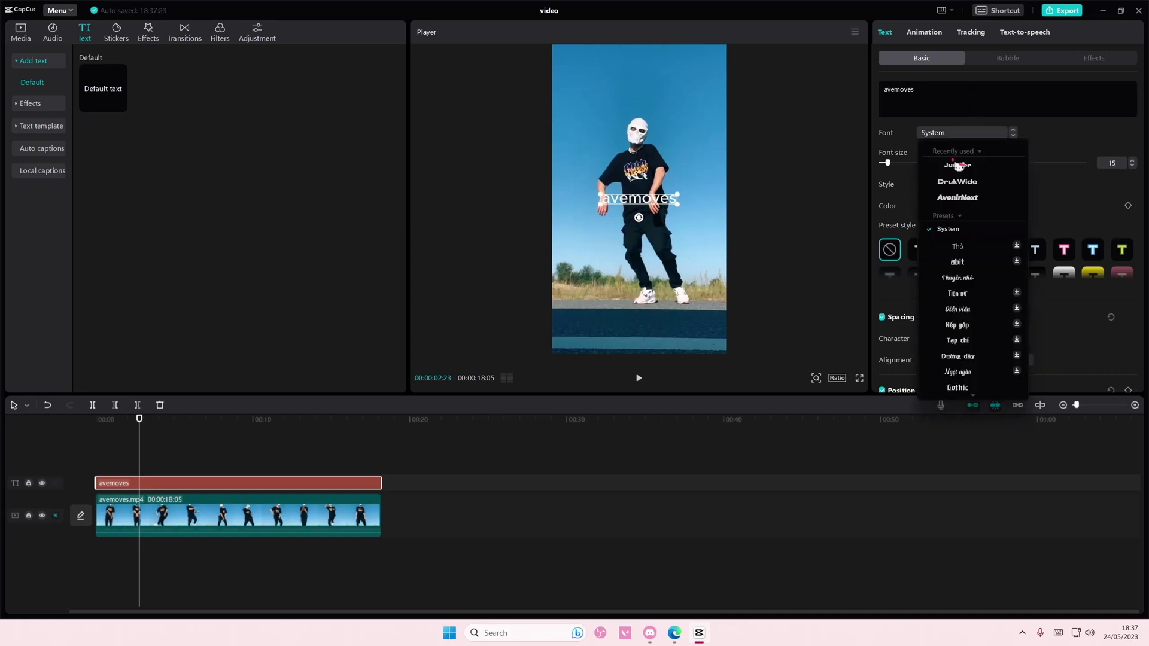
left_click(958, 180)
left_click_drag(696, 251, 695, 205)
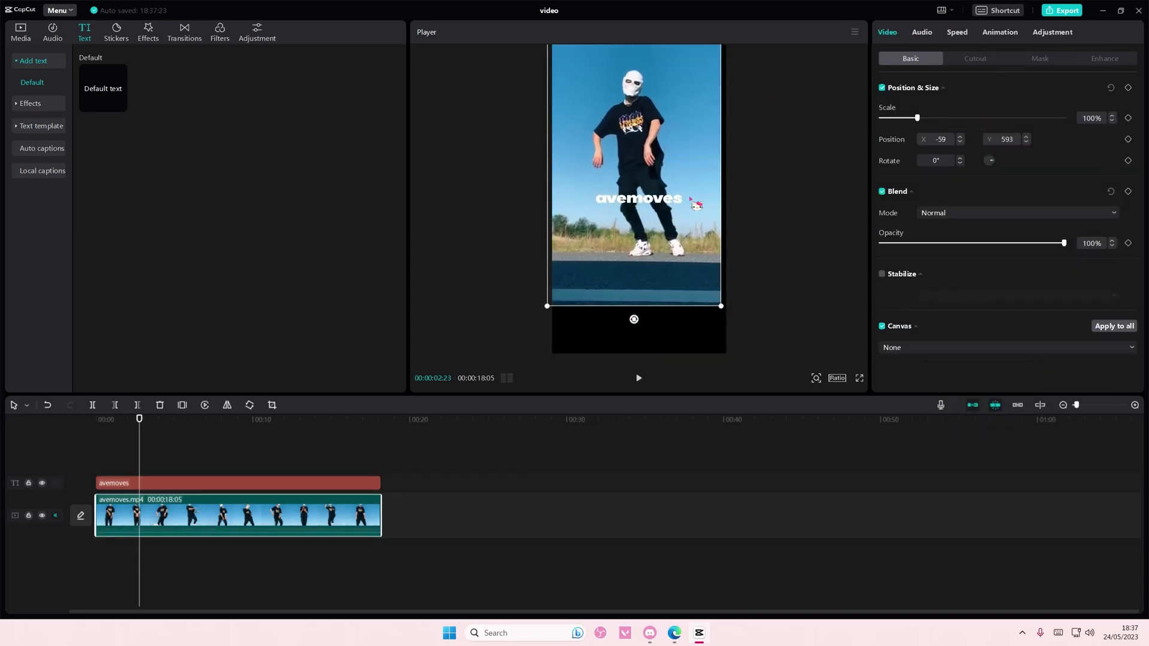
key("ctrl+z")
Step: Move the avemoves text above the dancer's head and return the playhead to the start
left_click(369, 484)
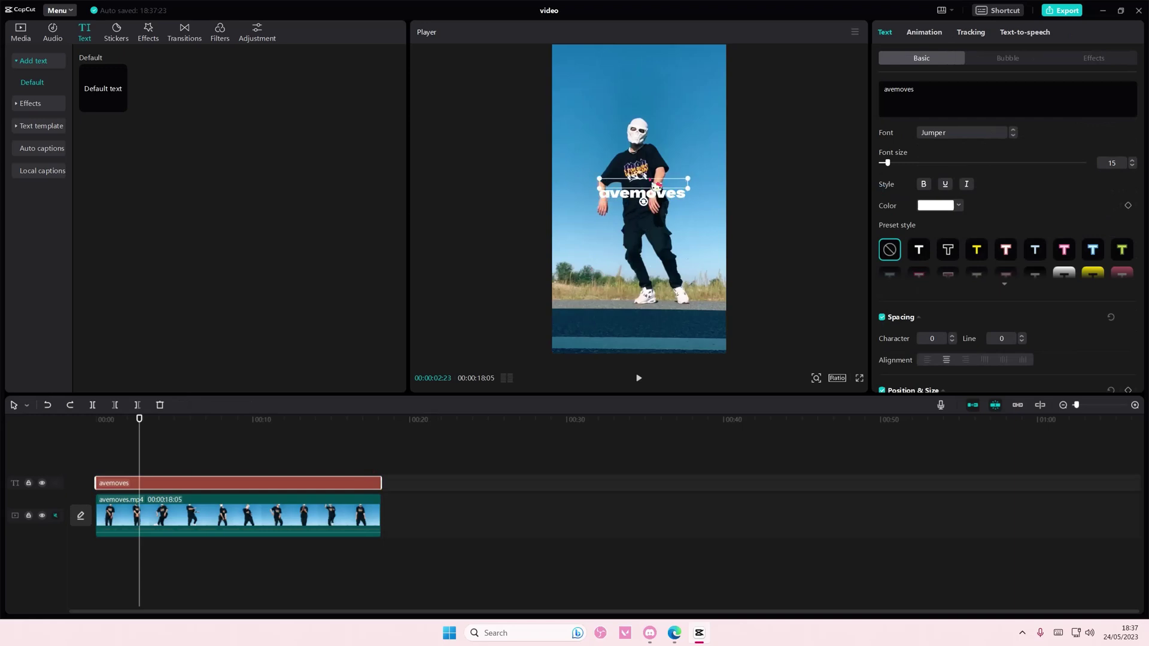
mouse_move(647, 213)
left_mouse_down()
mouse_move(659, 116)
mouse_move(681, 118)
mouse_move(663, 115)
left_mouse_up()
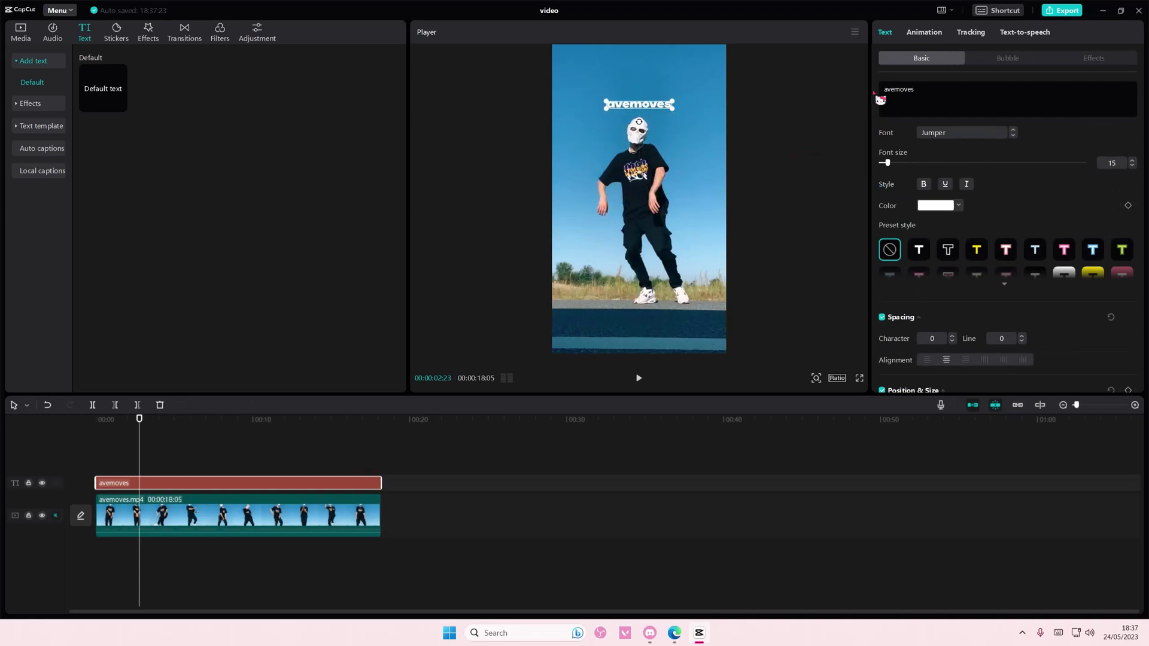
left_click_drag(138, 430, 106, 415)
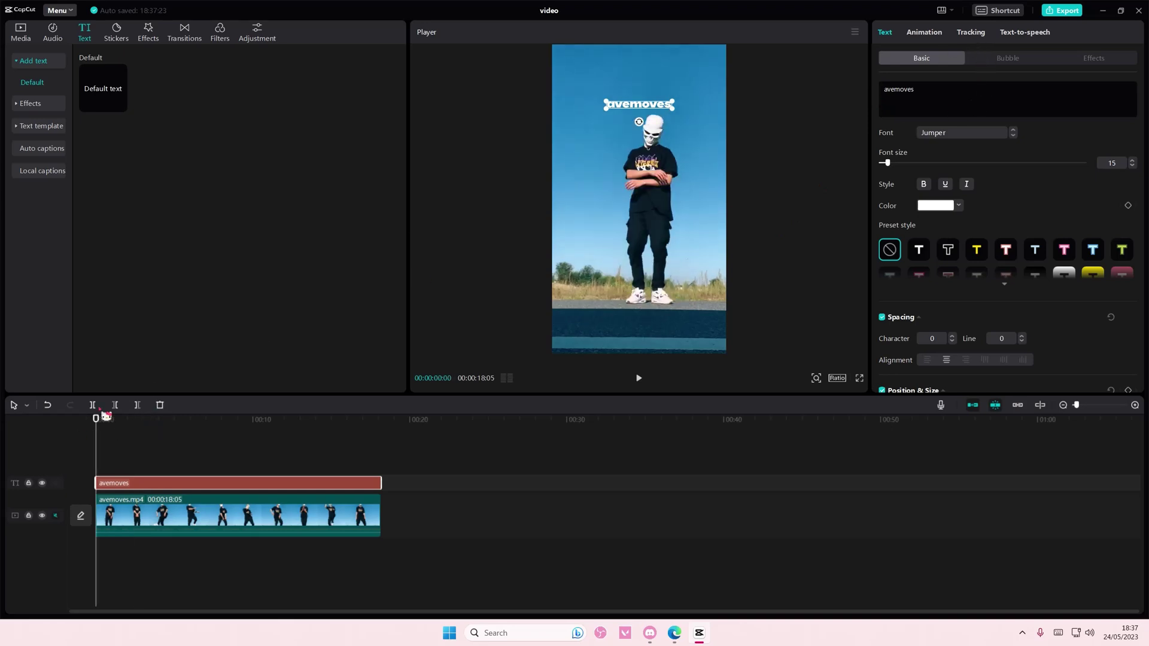
left_click(973, 32)
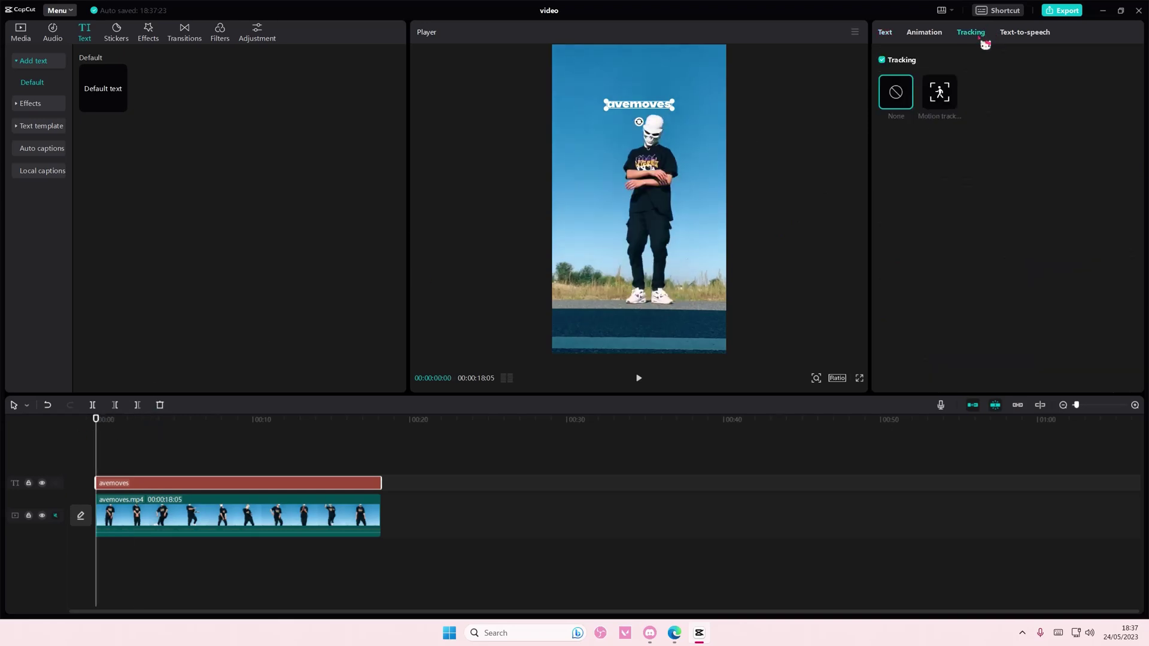
Step: Choose Motion tracking for the avemoves text and place the tracking box over the dancer's head
left_click(939, 91)
left_click_drag(640, 200, 655, 135)
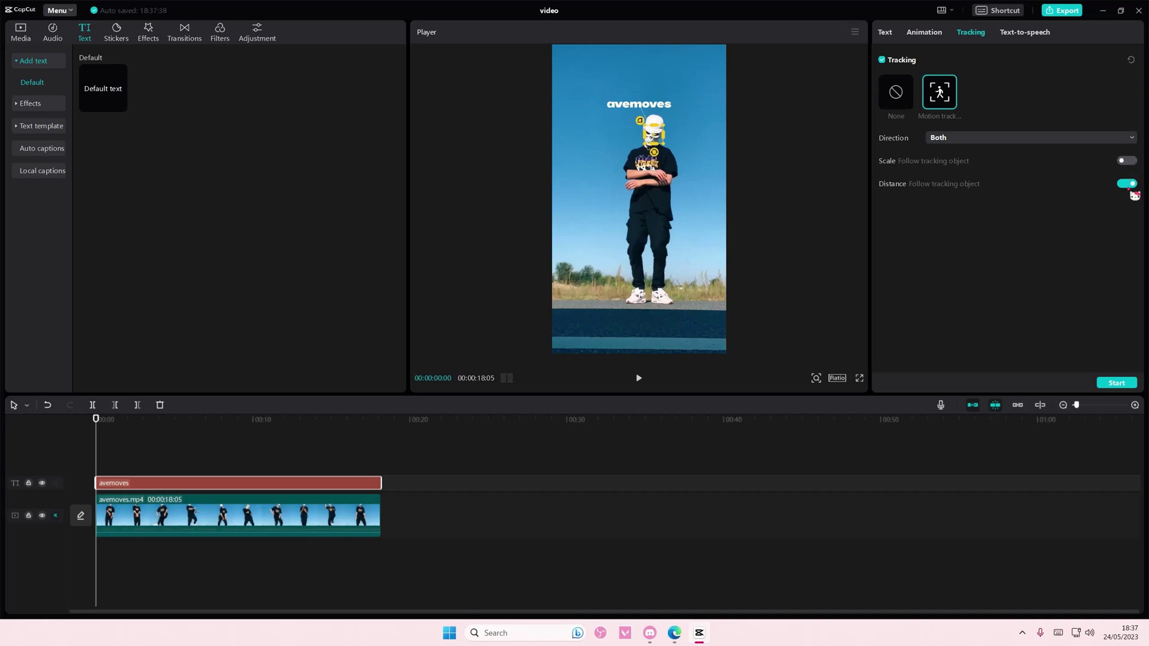
Step: Start tracking the dancer's head and let it finish
left_click(1117, 383)
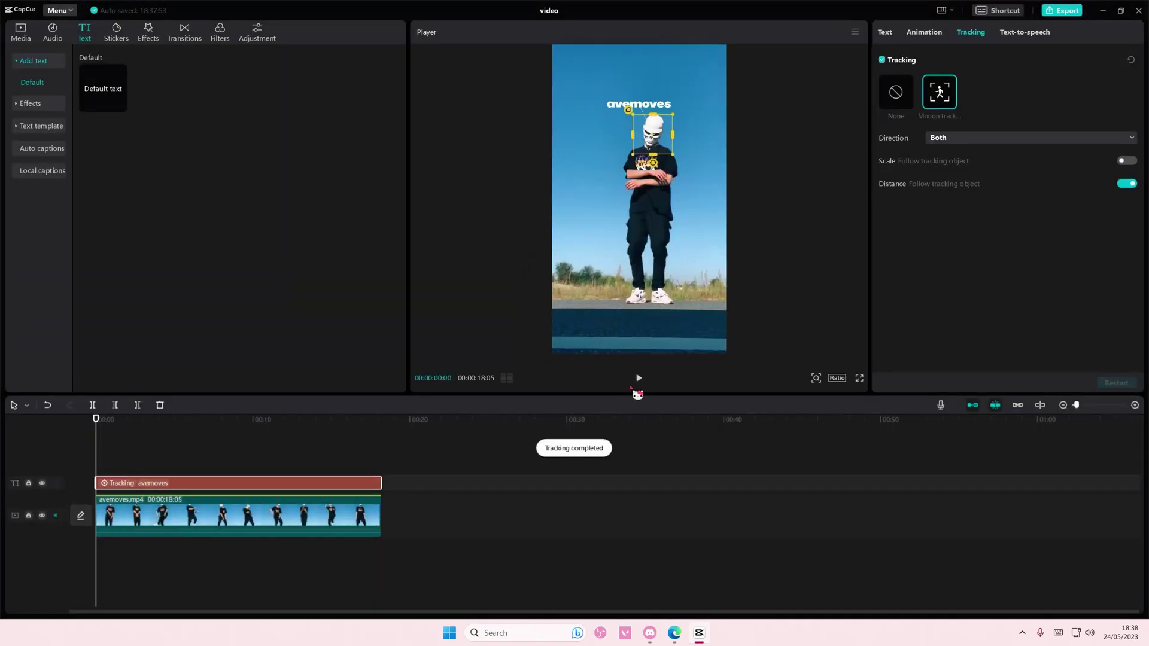
left_click(639, 380)
left_click(185, 463)
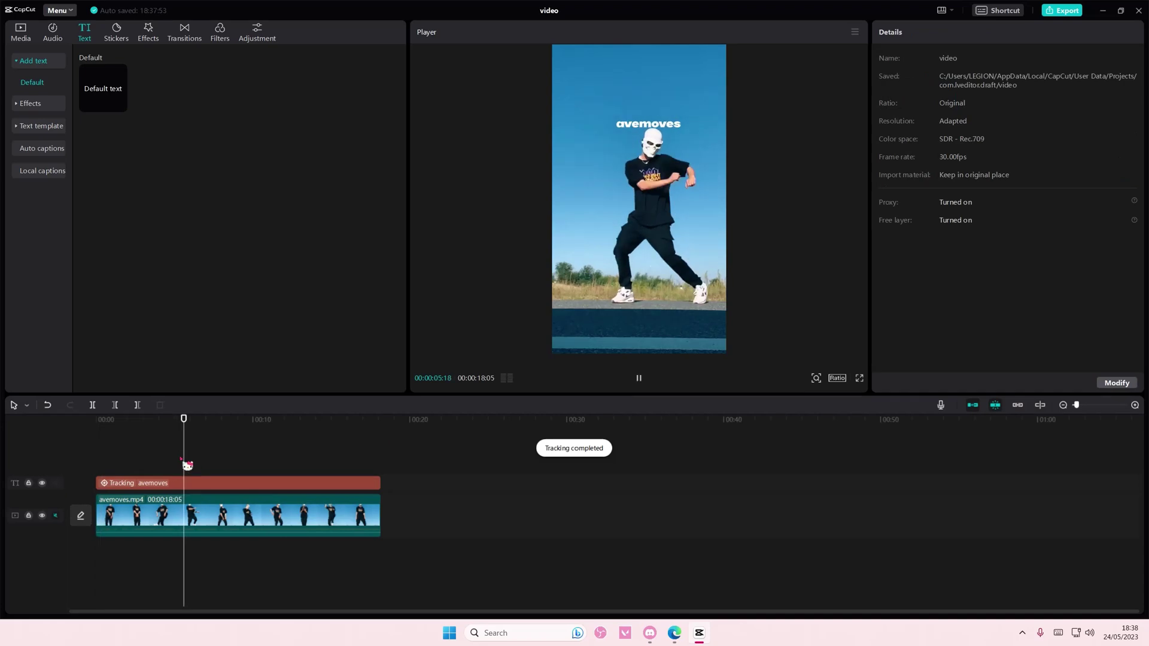